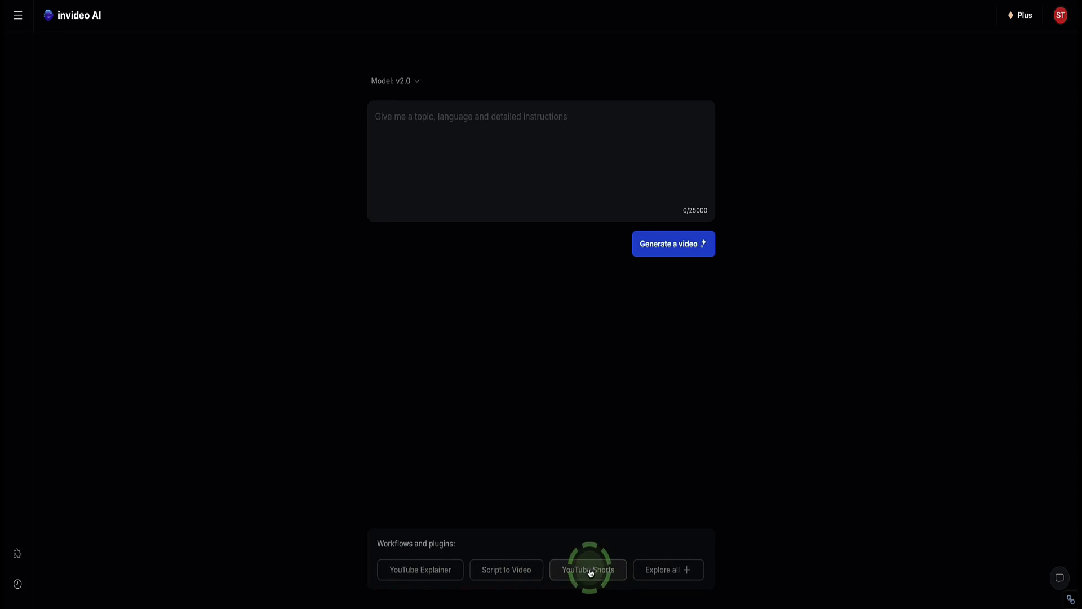
Step: Start a YouTube Shorts prompt with the pace set to fast paced
left_click(590, 571)
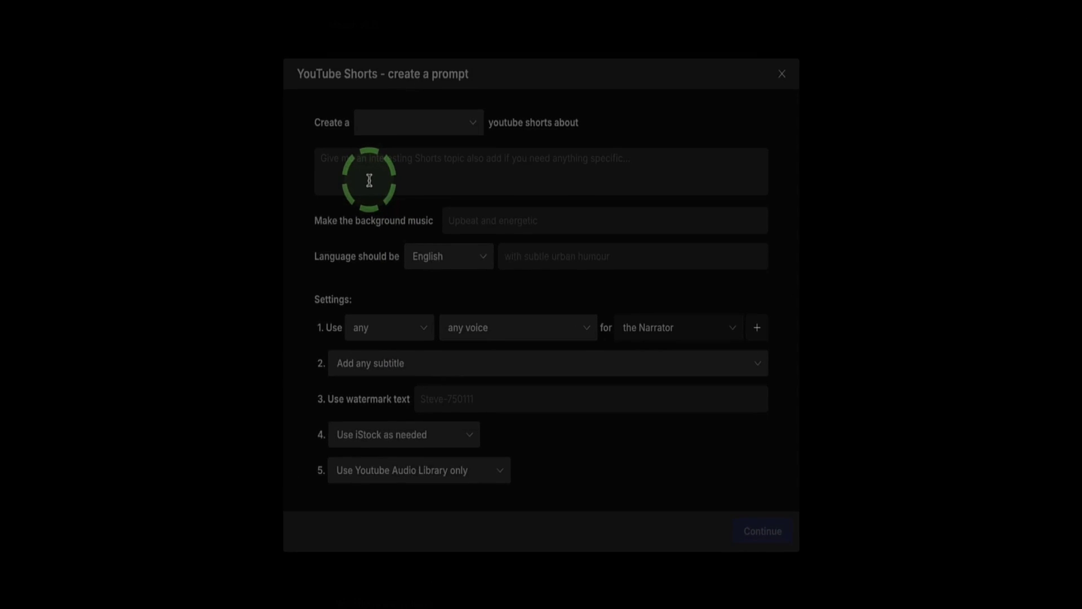
left_click(474, 127)
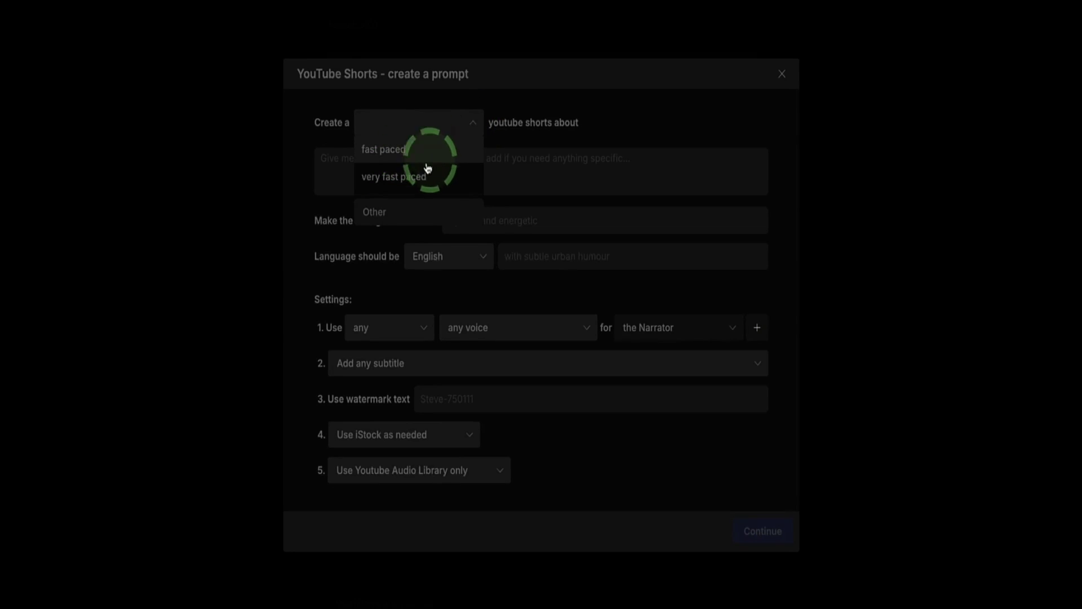
left_click(385, 161)
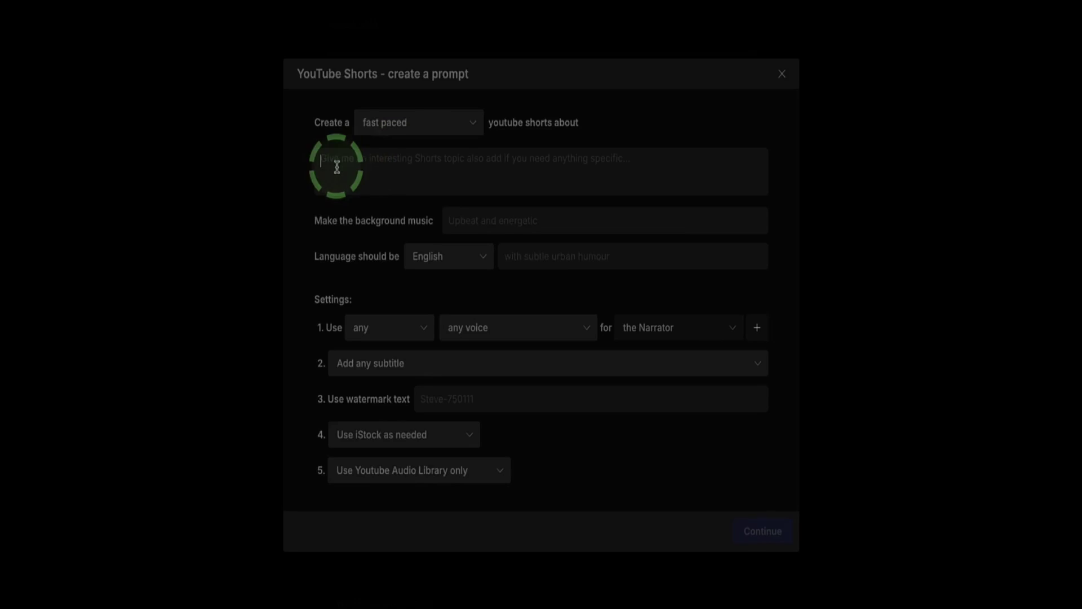
Step: Paste the dog-training brief: three leash tips, 30 seconds, friendly conversational narration
left_click(381, 164)
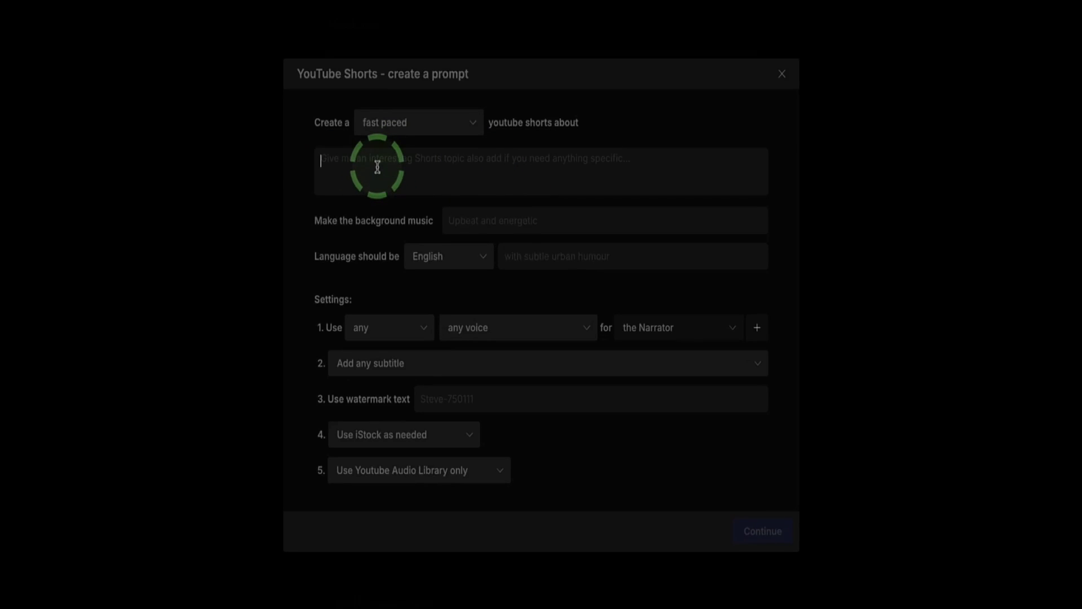
key("ctrl+v")
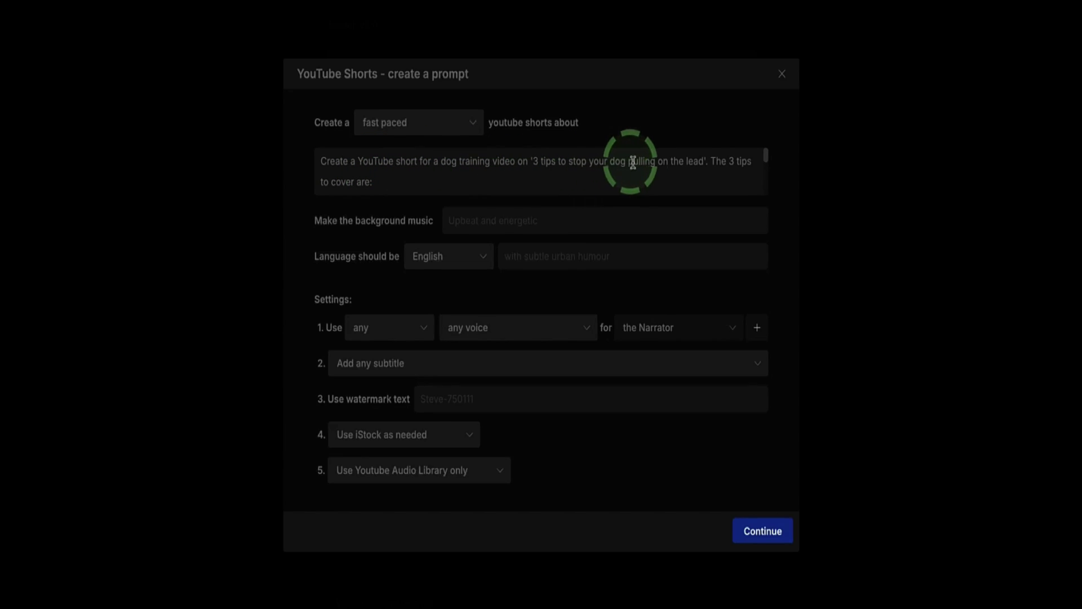
scroll(377, 172, "down", 3)
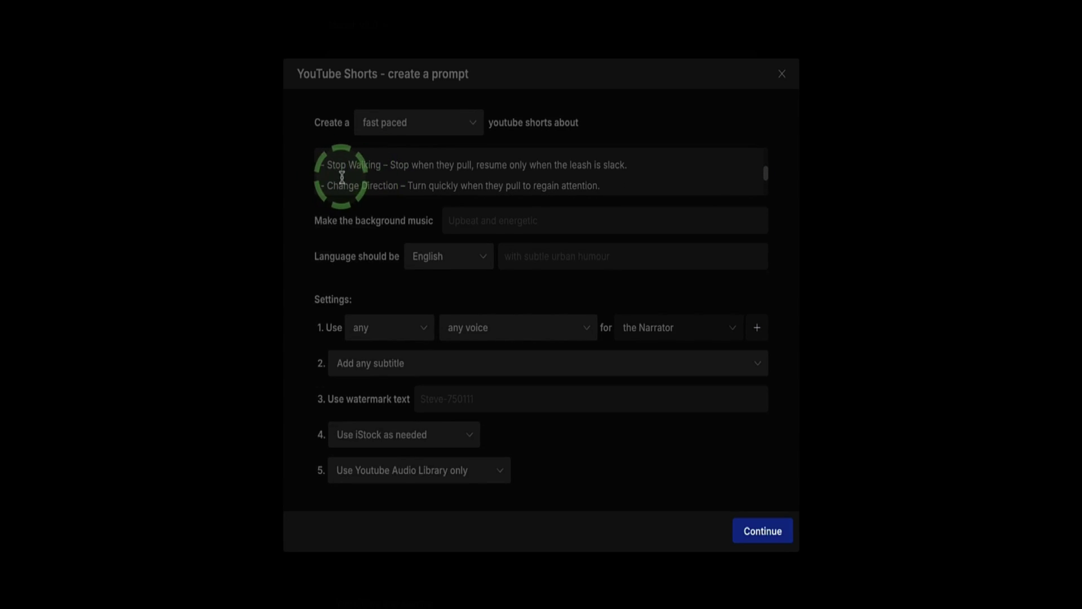
scroll(361, 174, "down", 1)
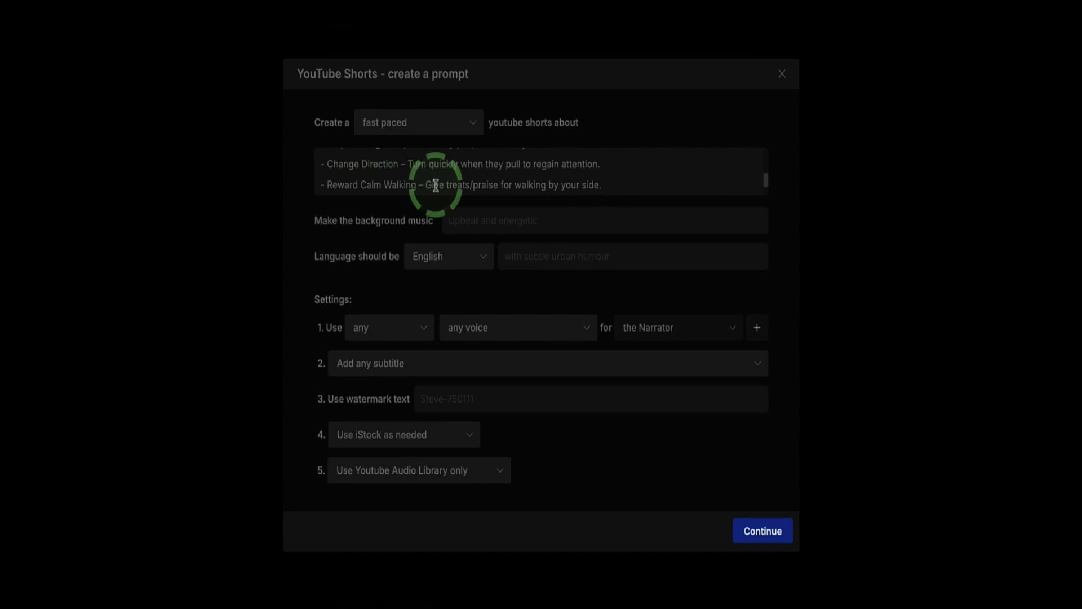
scroll(394, 182, "down", 1)
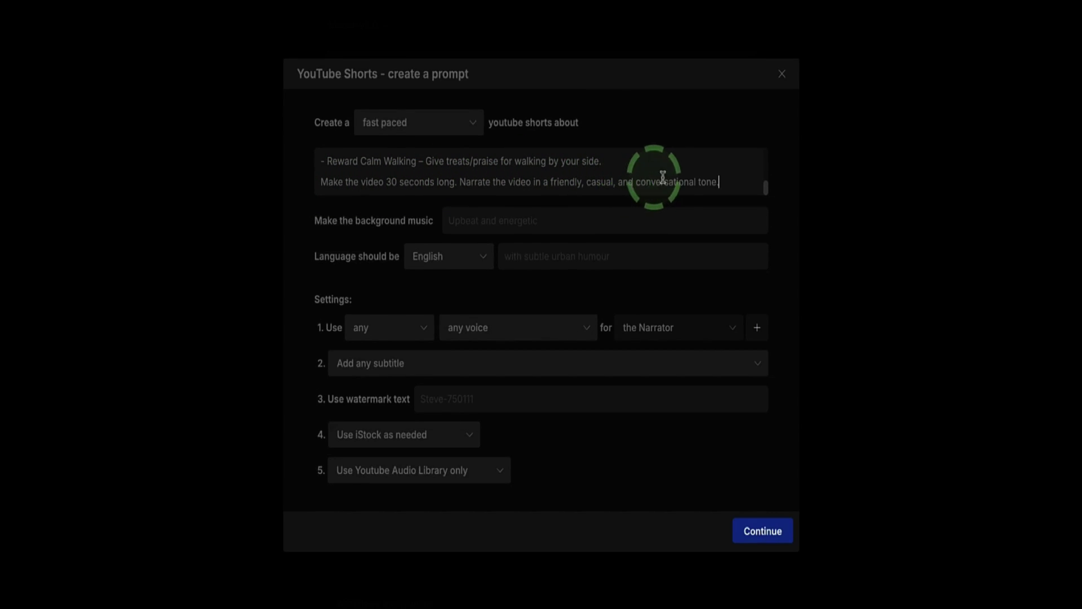
Step: Enter 'upbeat' as the background music and keep English as the narration language
left_click(465, 224)
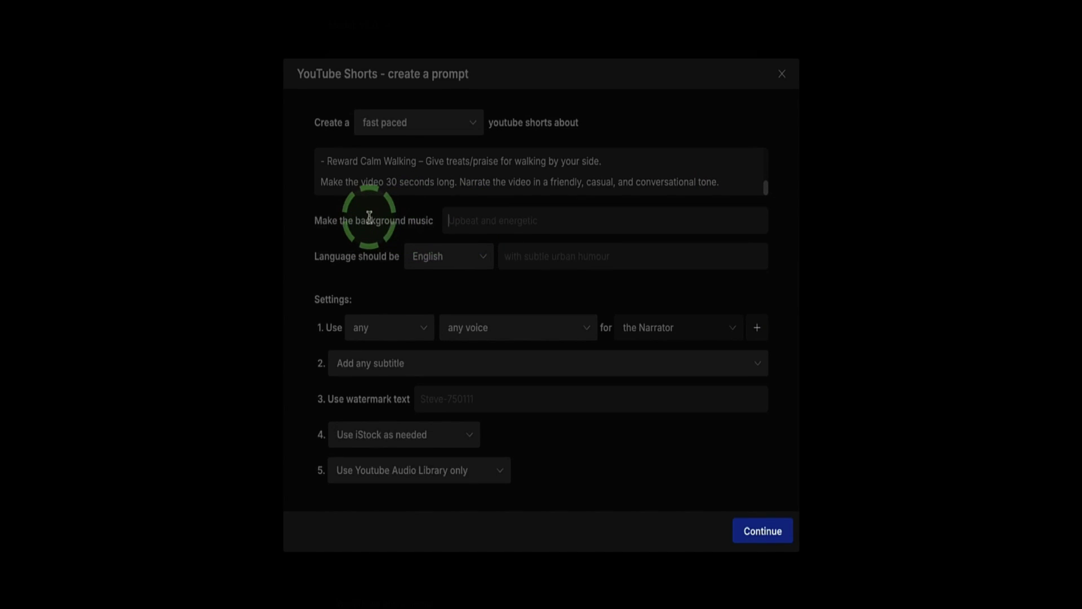
type("upbeat")
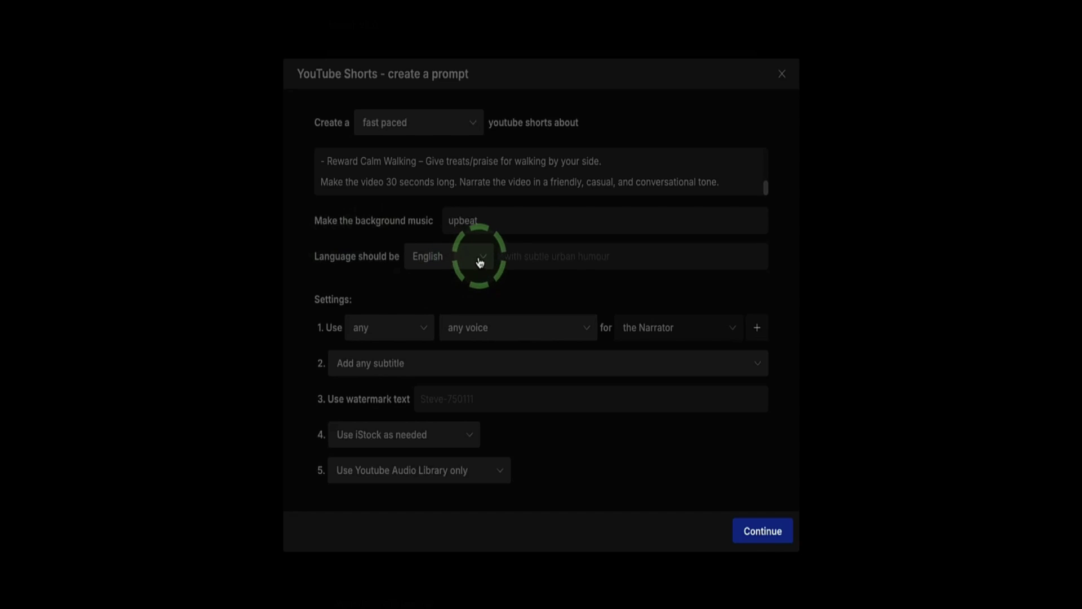
left_click(483, 260)
scroll(468, 370, "down", 10)
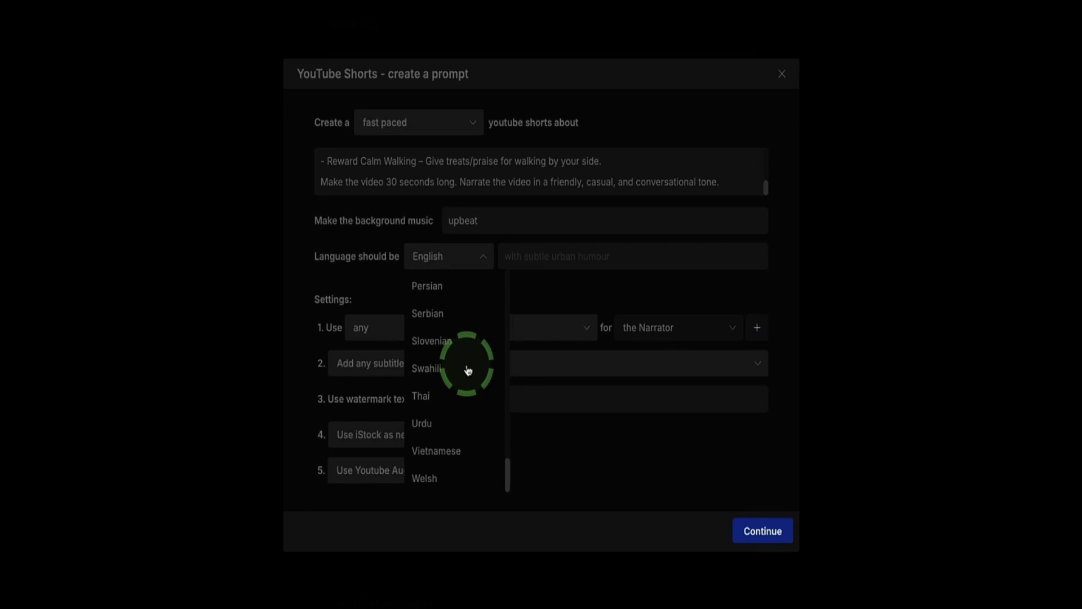
scroll(471, 371, "up", 2)
scroll(471, 371, "up", 8)
scroll(471, 369, "down", 2)
scroll(471, 369, "up", 2)
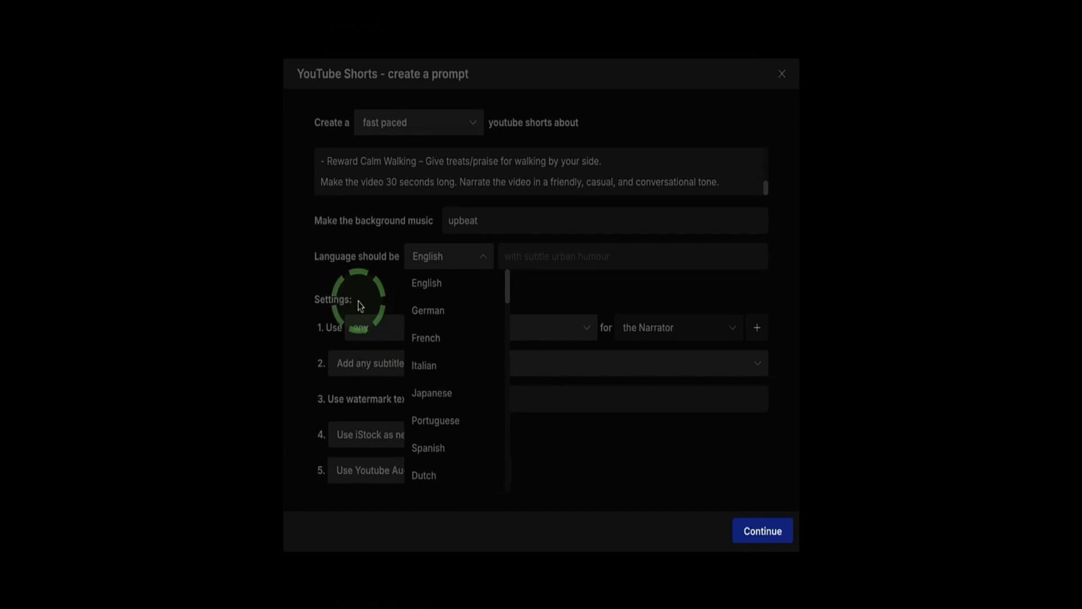
left_click(361, 288)
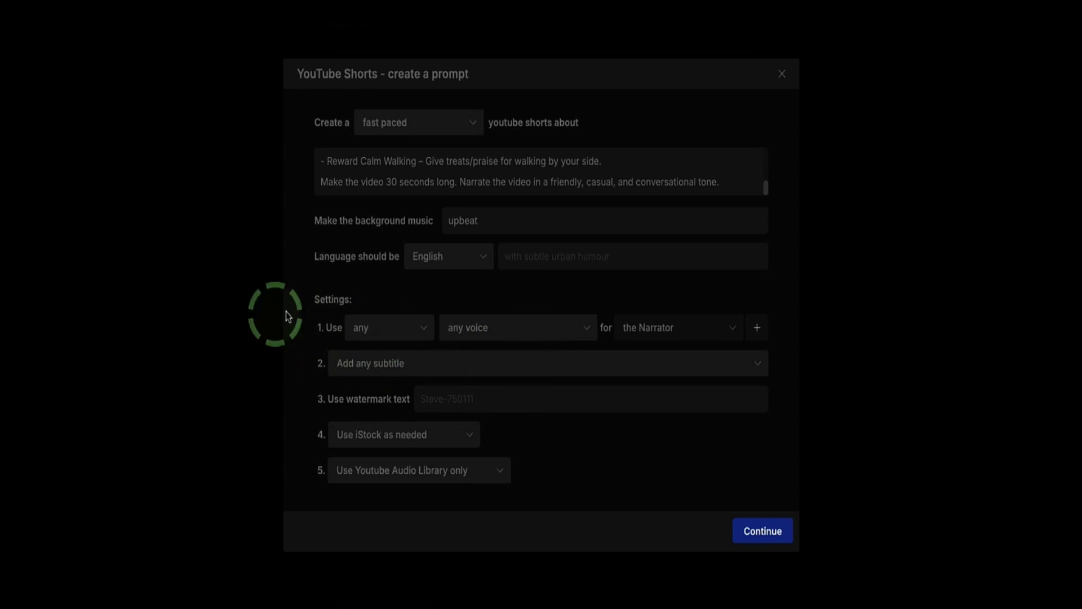
left_click(411, 333)
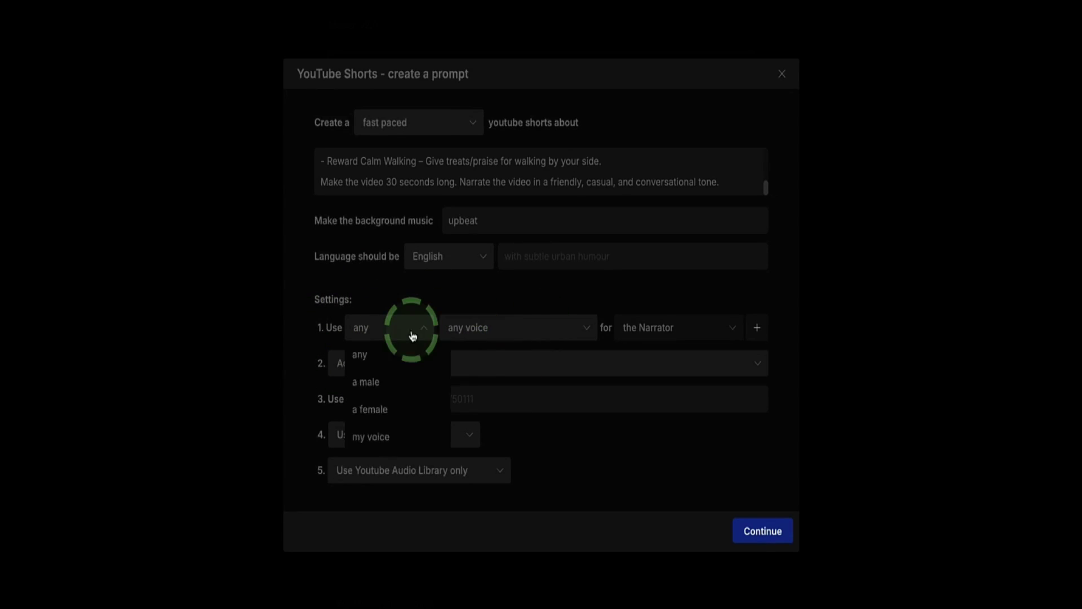
left_click(412, 335)
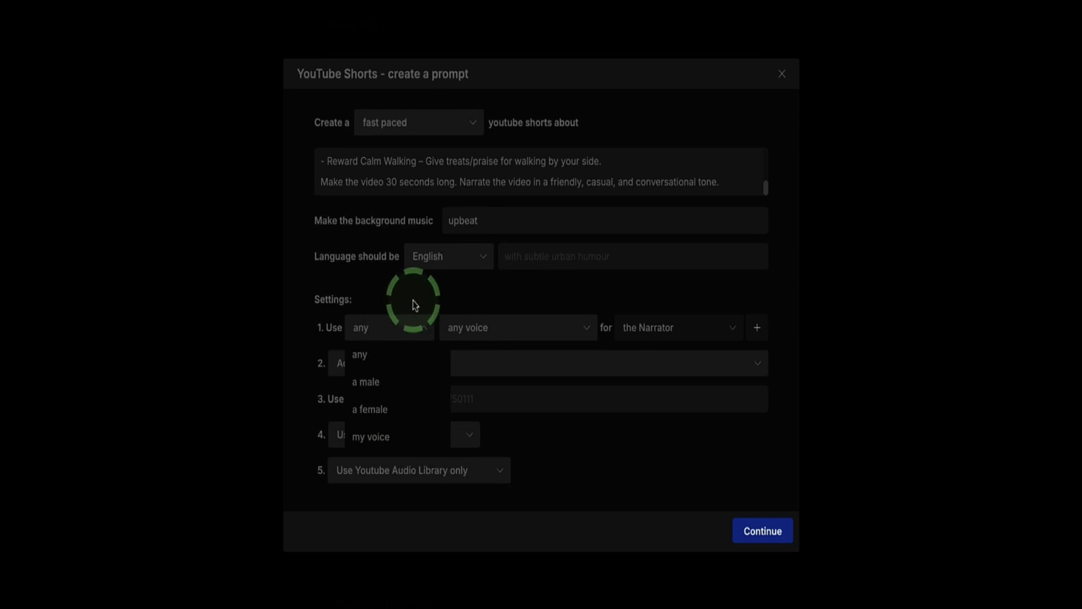
Step: Choose the second stock voice for the narrator
left_click(483, 327)
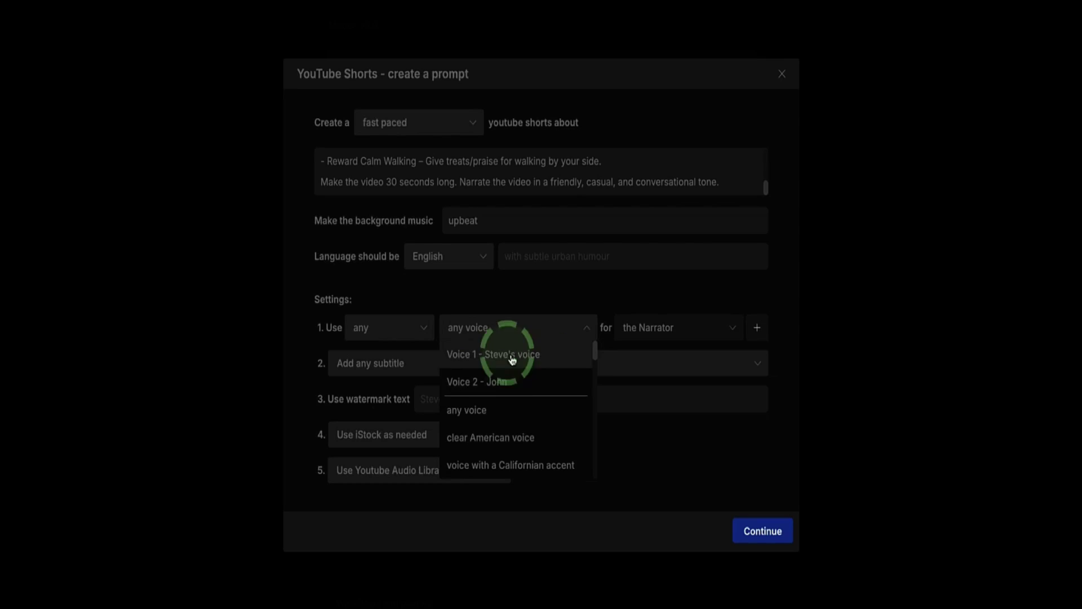
left_click(507, 386)
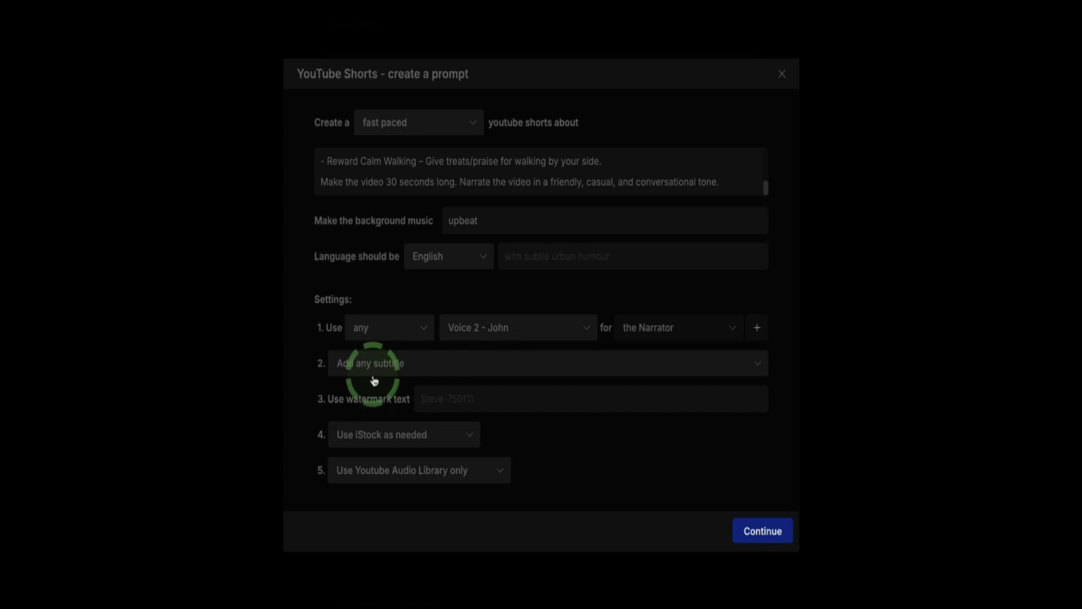
left_click(383, 399)
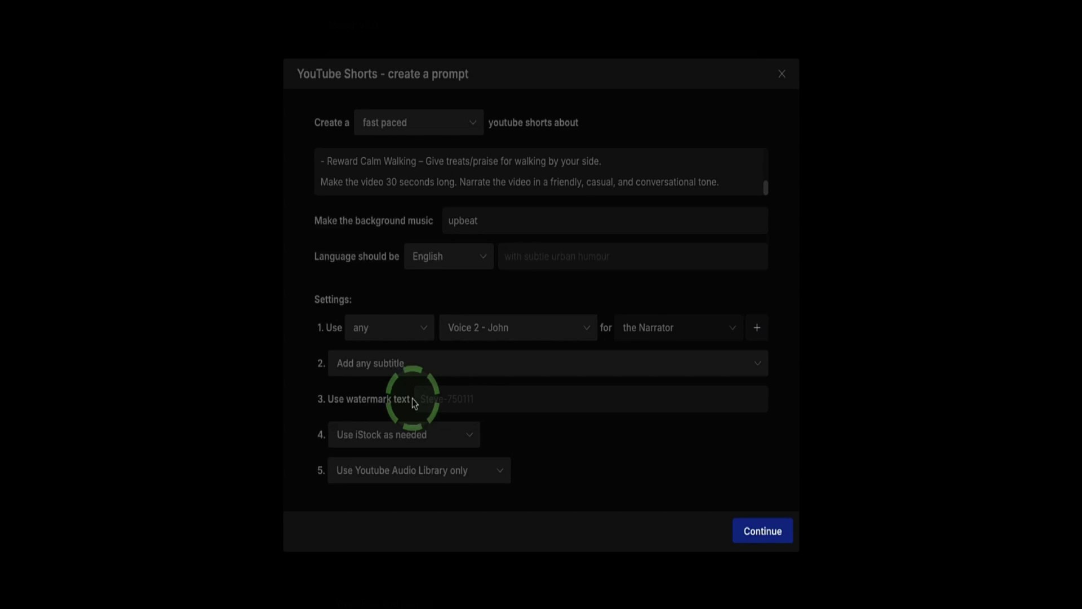
Step: Keep iStock footage as needed and YouTube Audio Library music, then load the prompt into the main box
left_click(466, 435)
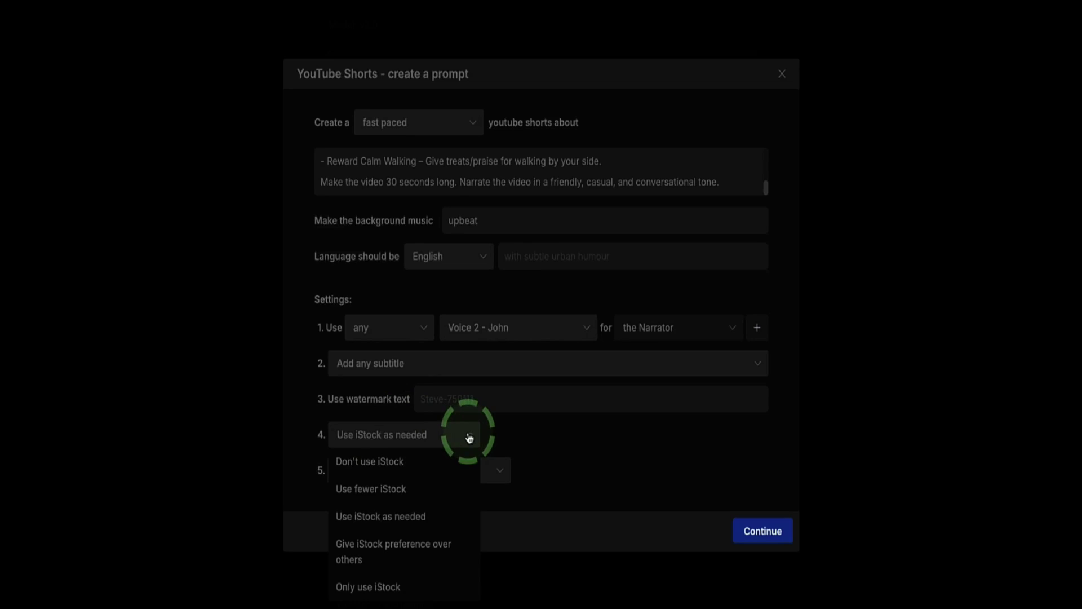
left_click(445, 443)
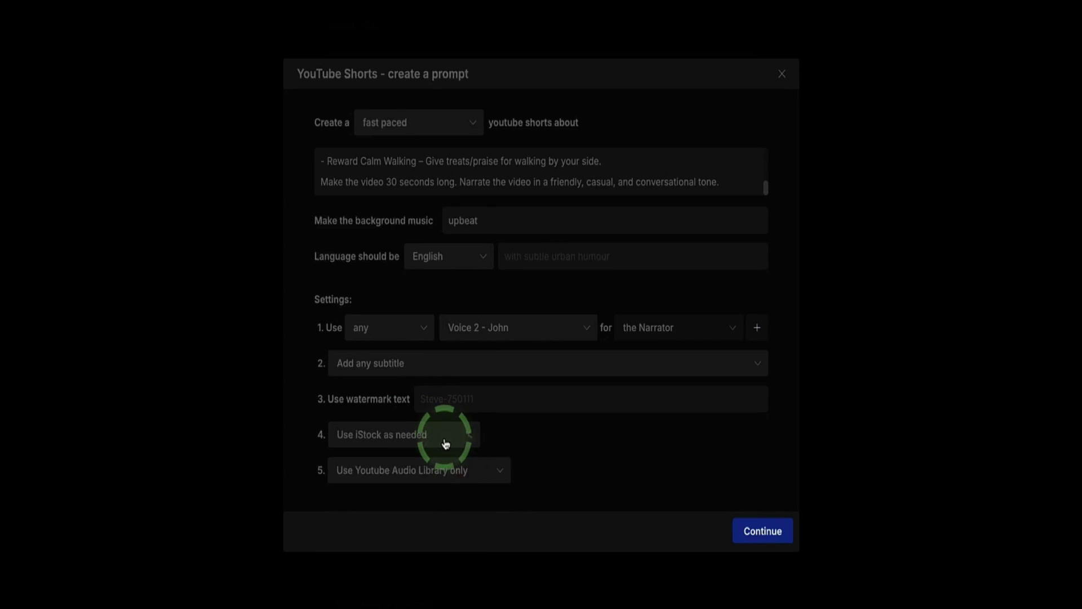
left_click(484, 473)
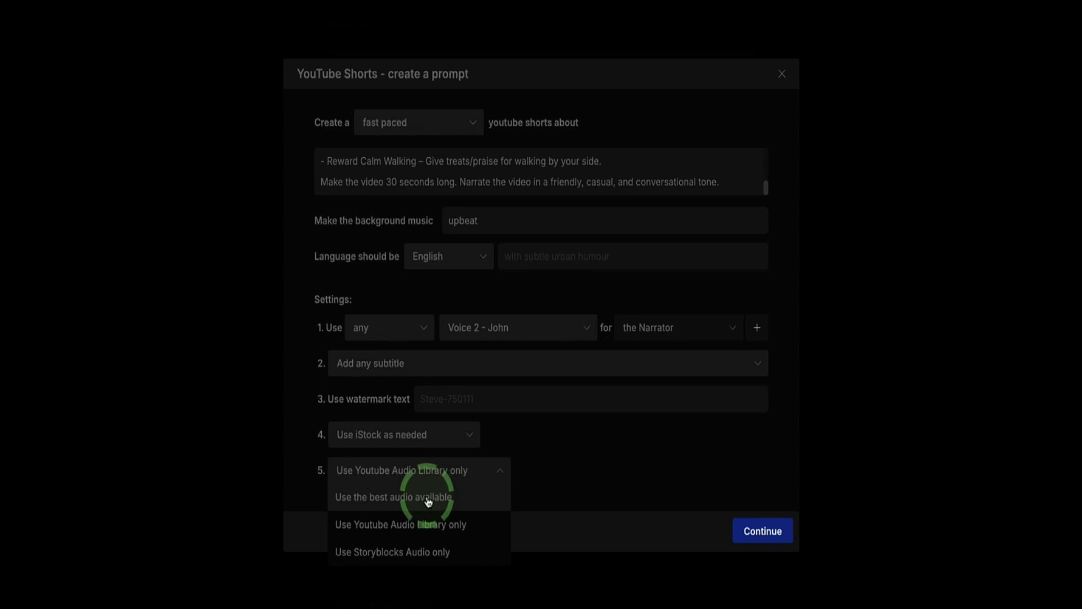
left_click(464, 475)
left_click(755, 529)
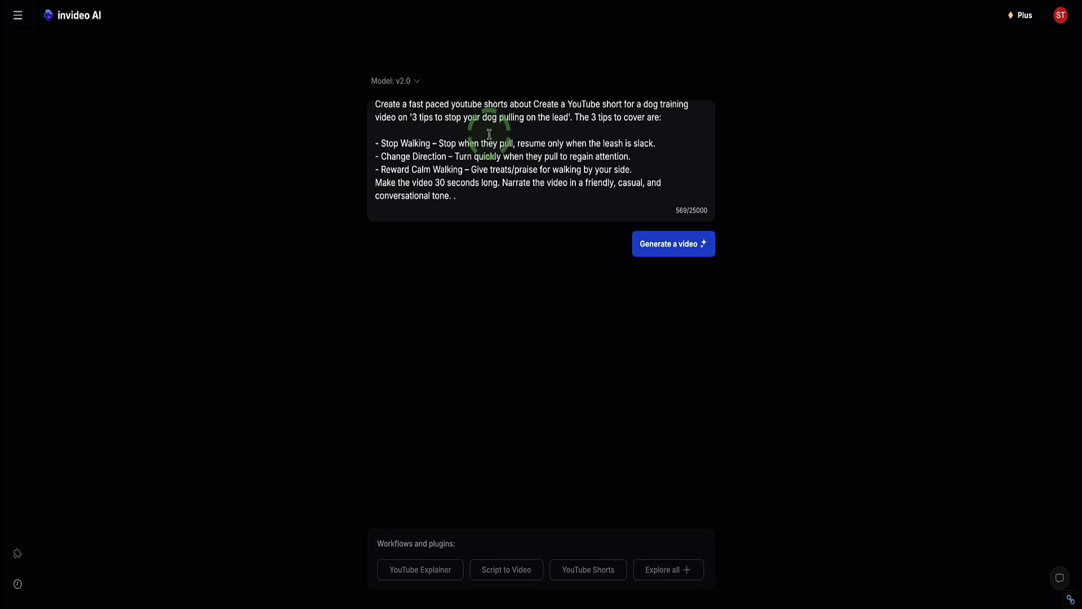
Step: Generate the video, bringing up Dog owners, Bright and YouTube shorts options
left_click(653, 243)
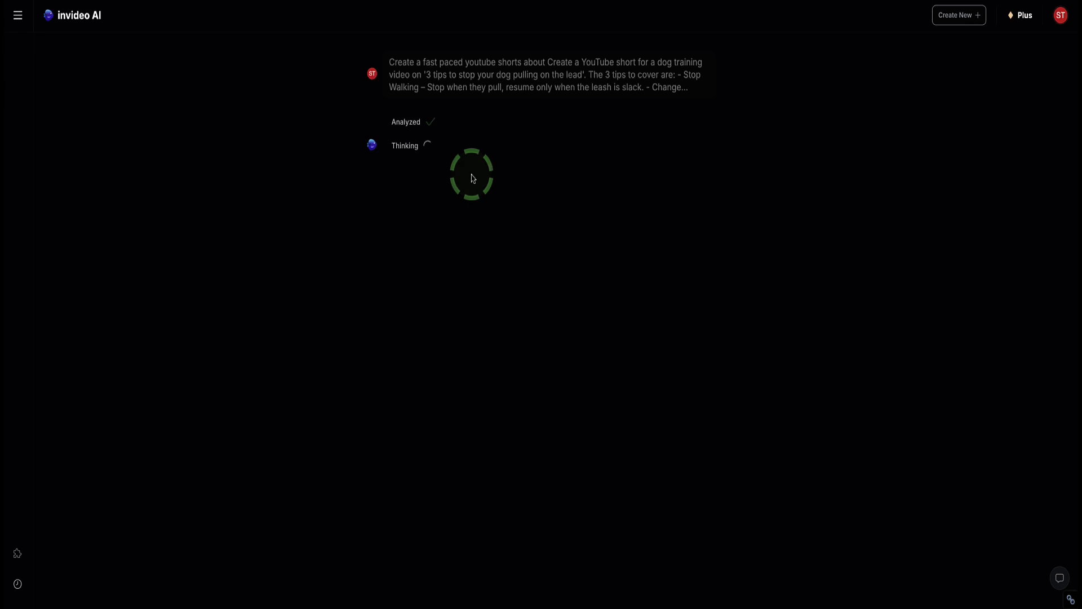
triple_click(417, 91)
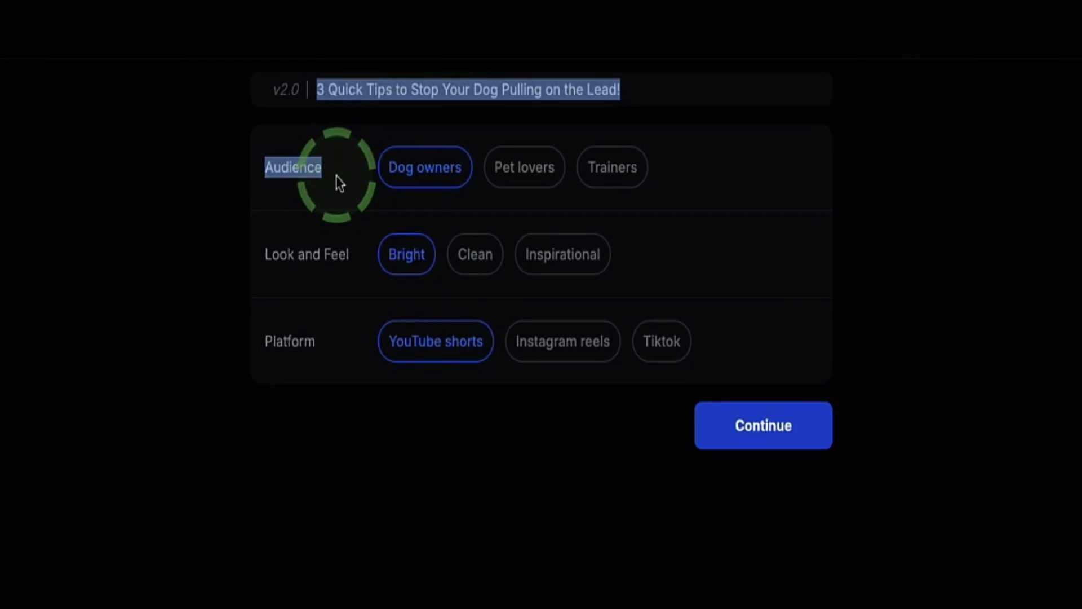
left_click(696, 193)
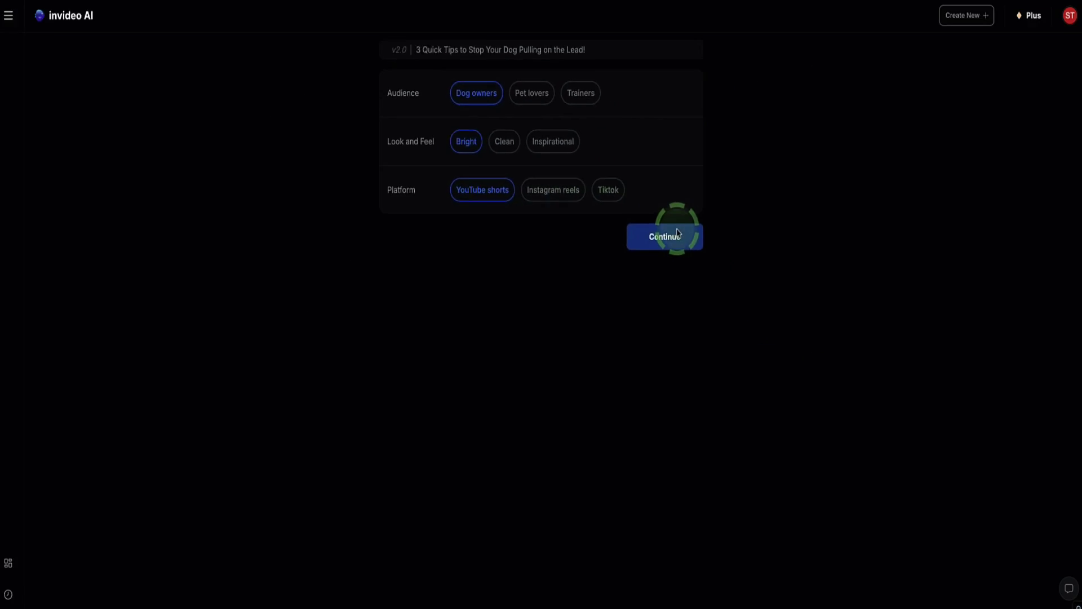
Step: Accept the Dog owners, Bright, YouTube shorts options and let the 24-second Short generate
left_click(678, 234)
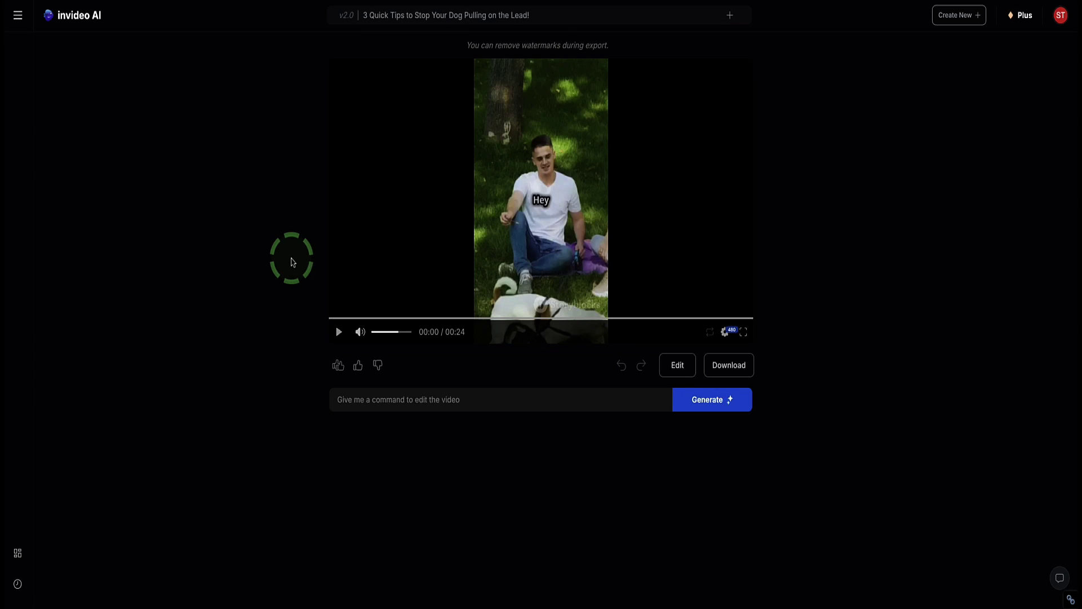
Step: Play the 24-second dog-lead Short with the system volume raised twice
left_click(339, 332)
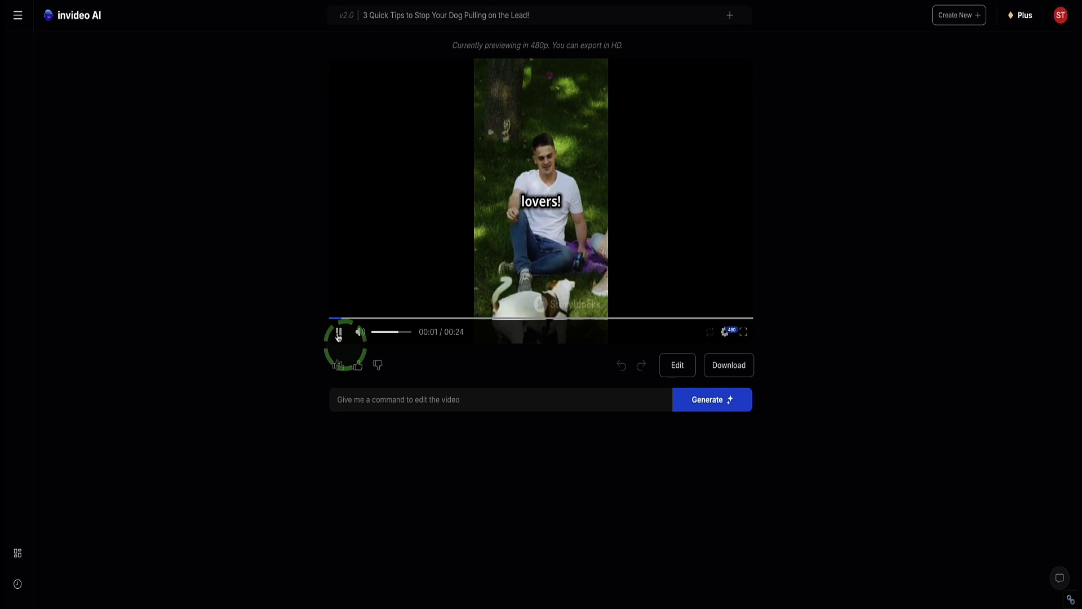
key("XF86AudioRaiseVolume")
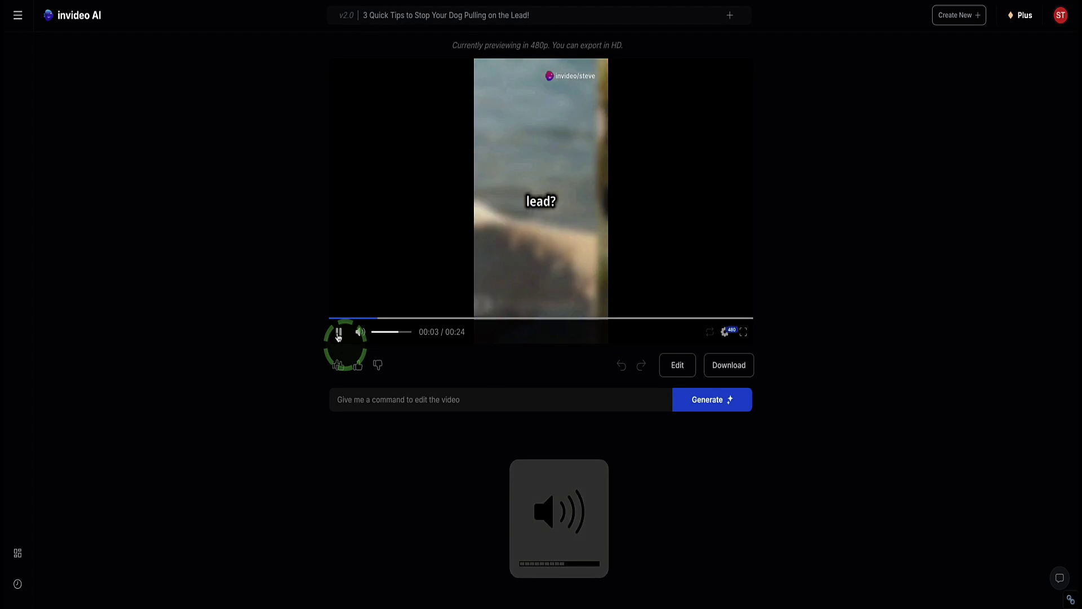
key("XF86AudioRaiseVolume")
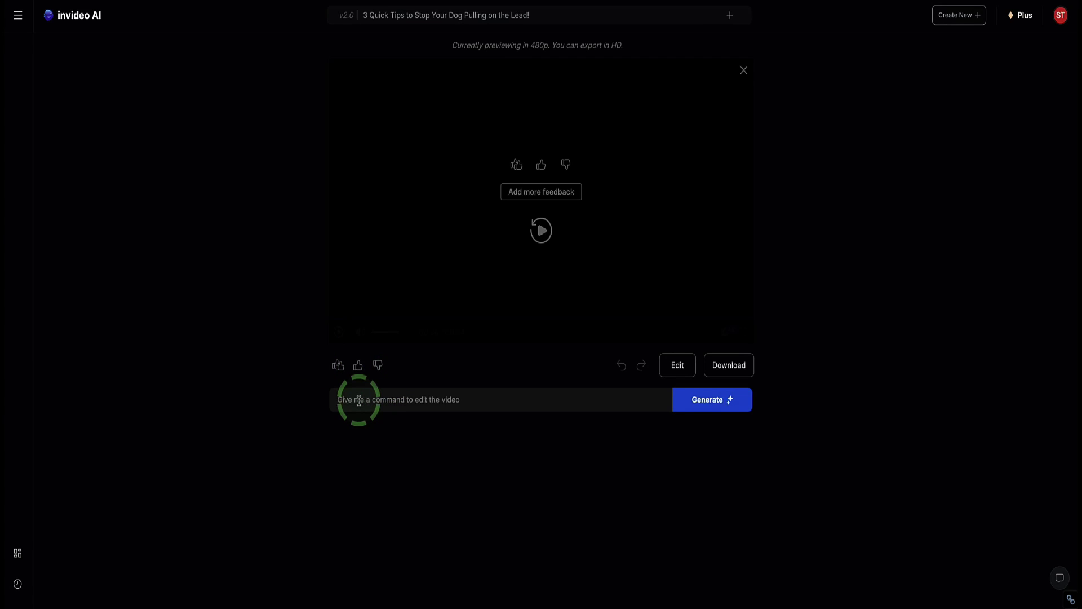
Step: Submit the edit command halving music, lowering subtitles and adding a lead-walking call to action
key("ctrl+v")
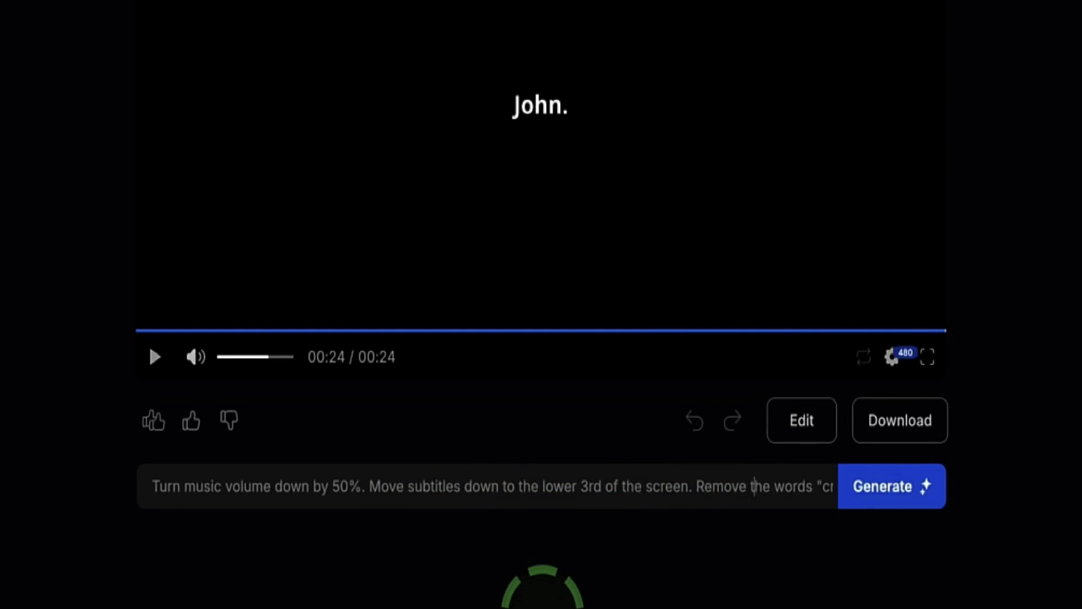
key("Right")
key("Right")
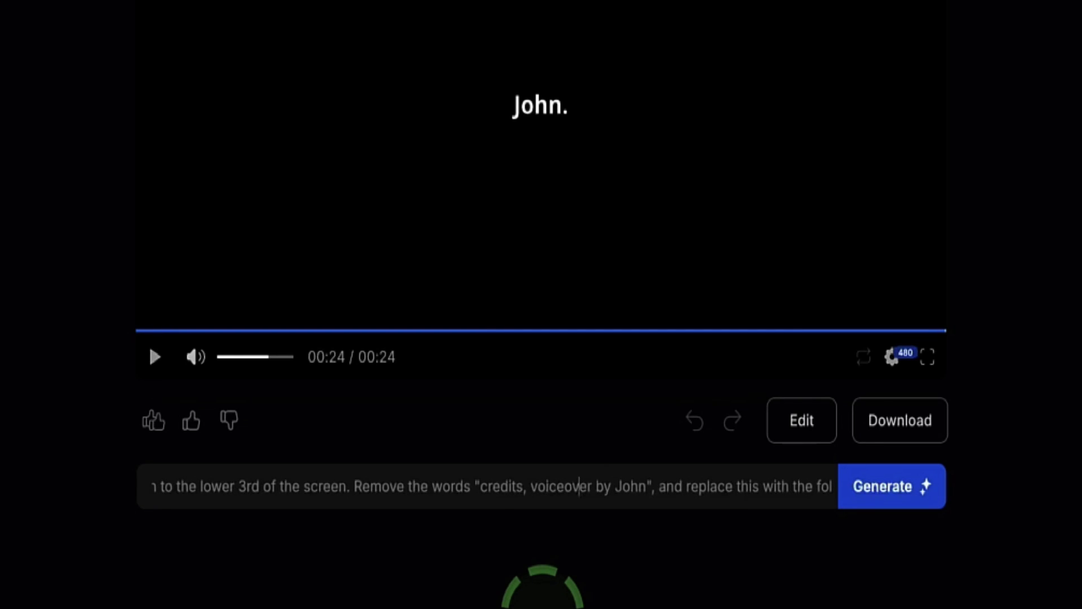
key("Right")
key("Right")
key("Right")
key("Right")
key("Right")
key("Right")
key("Right")
key("Right")
key("Right")
key("Right")
key("Right")
key("Right")
key("Right")
key("Right")
key("Right")
key("Right")
key("Right")
key("Right")
key("Right")
key("Right")
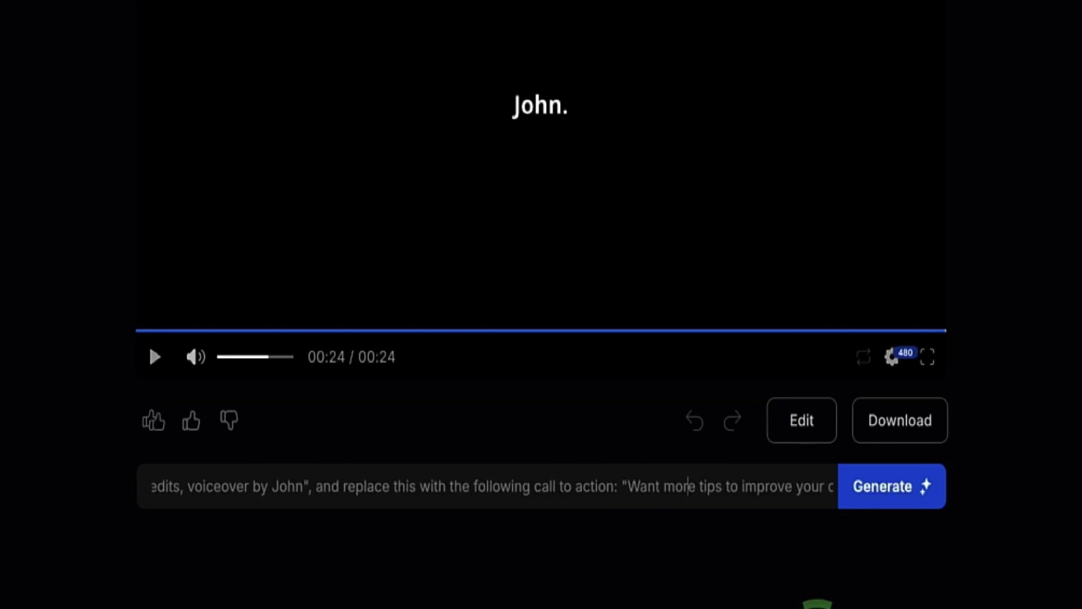
key("Right")
key("Right")
key("Right")
key("Right")
key("Right")
key("Right")
key("Right")
key("Right")
key("Right")
key("Right")
key("Right")
key("Right")
key("Right")
key("Right")
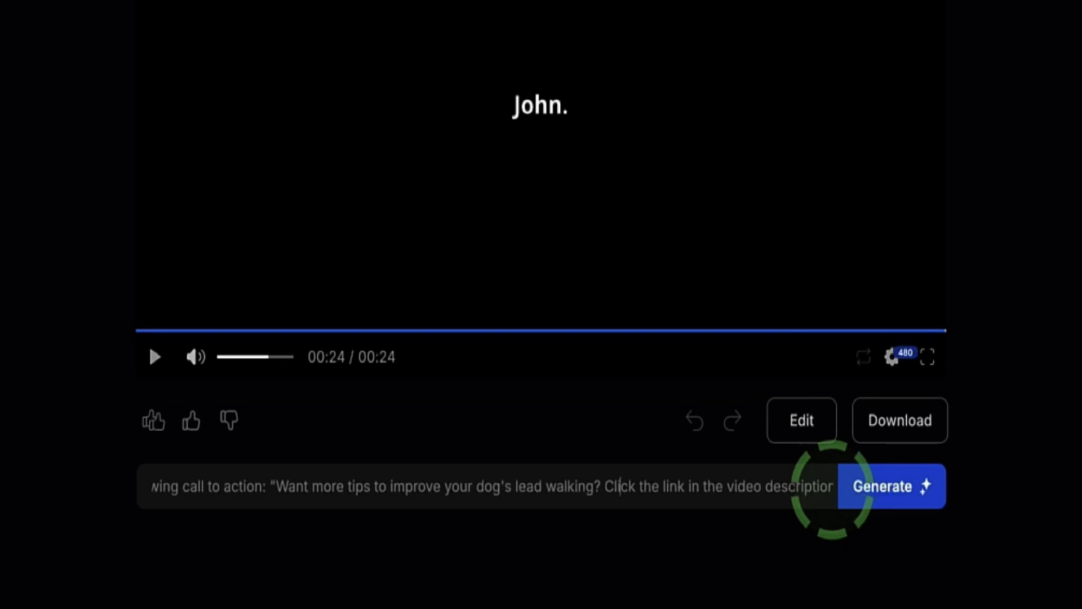
left_click(888, 488)
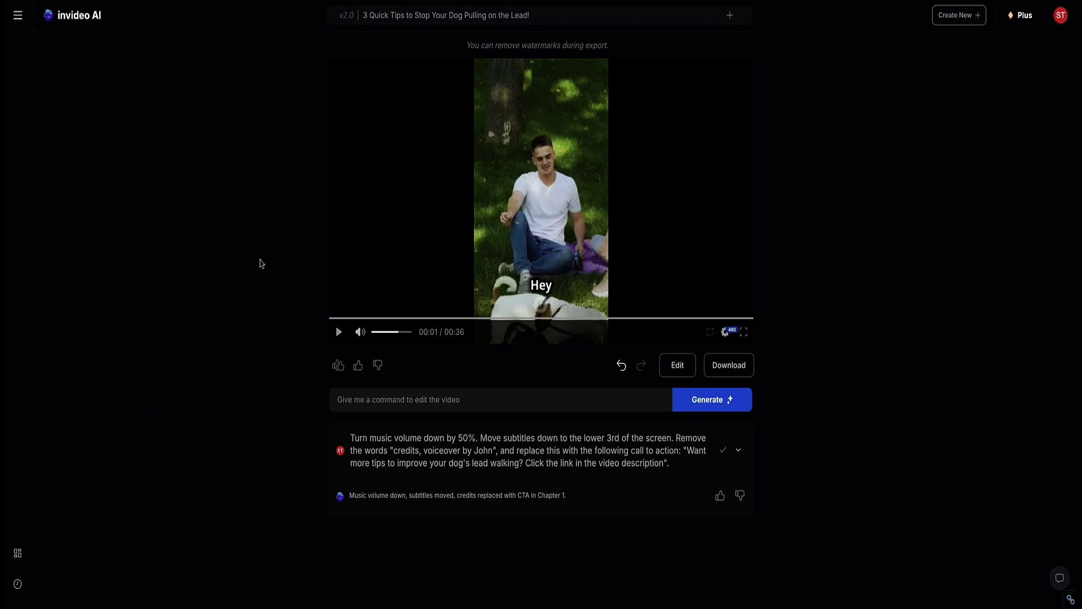
Step: Play the edited 36-second Short and dismiss the end-of-video feedback screen
left_click(338, 331)
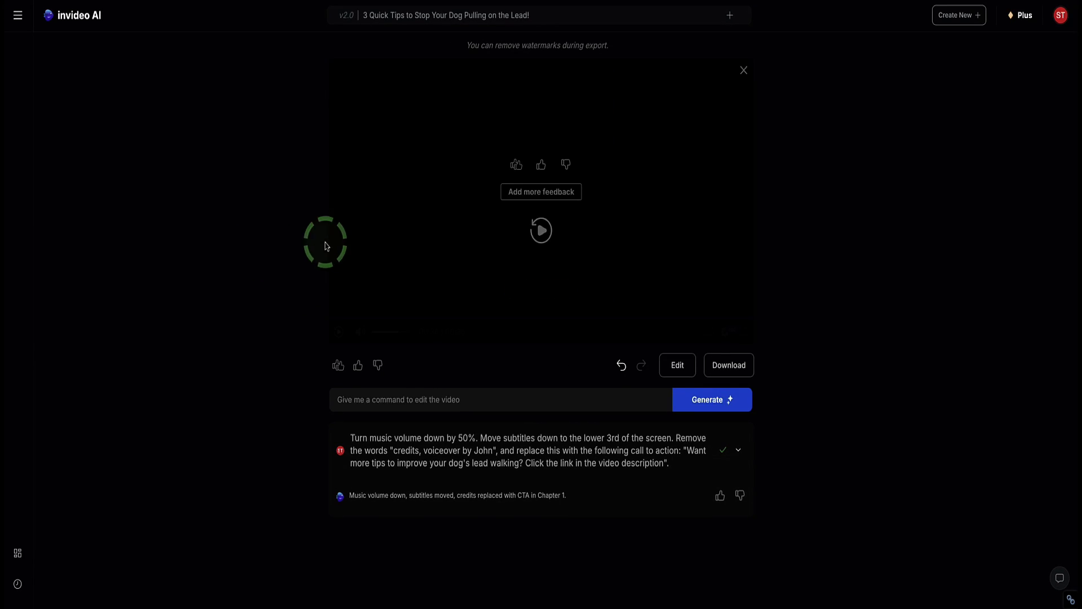
left_click(744, 70)
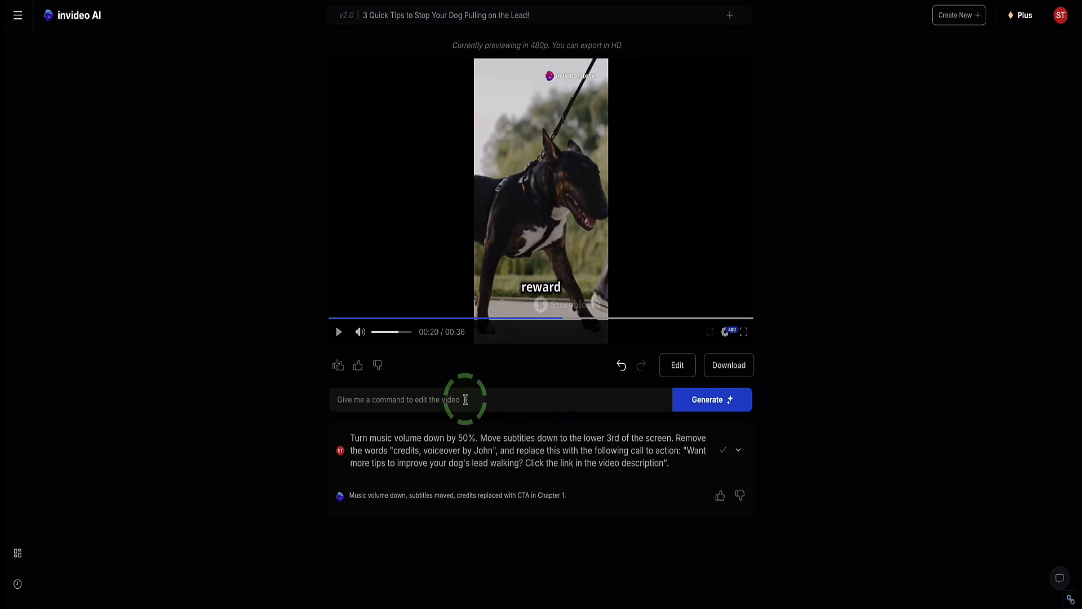
Step: Open the media editor and look through the script lines and background music
left_click(679, 367)
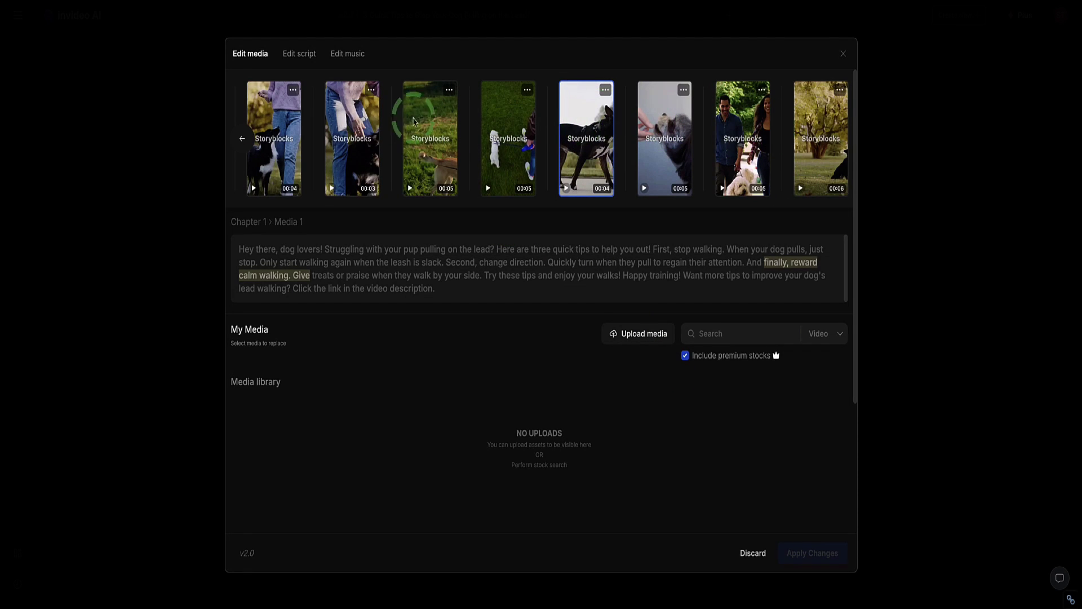
left_click(299, 53)
scroll(512, 257, "down", 3)
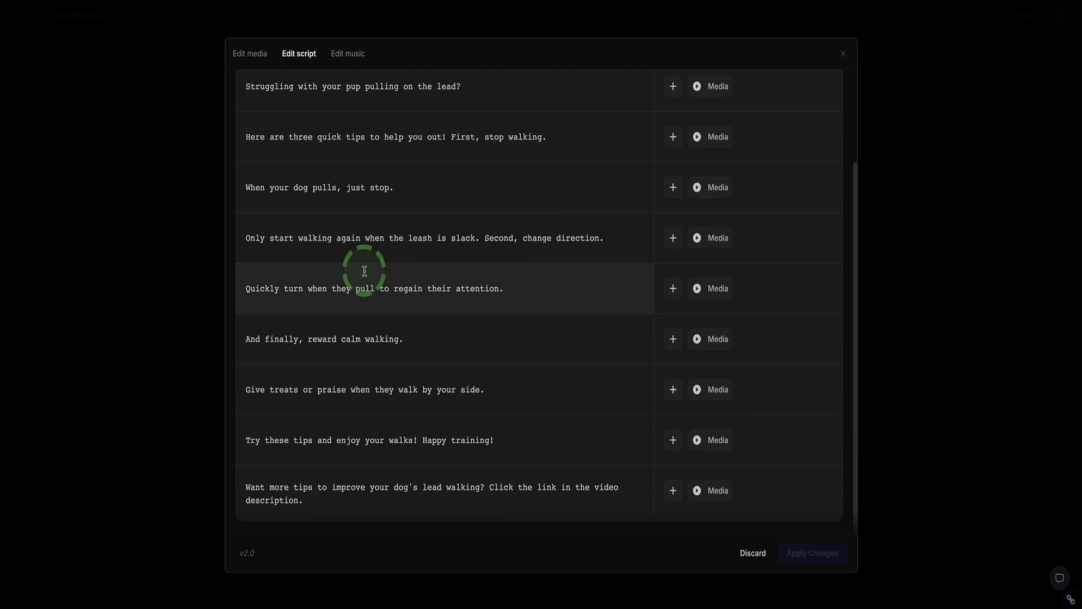
scroll(461, 213, "up", 3)
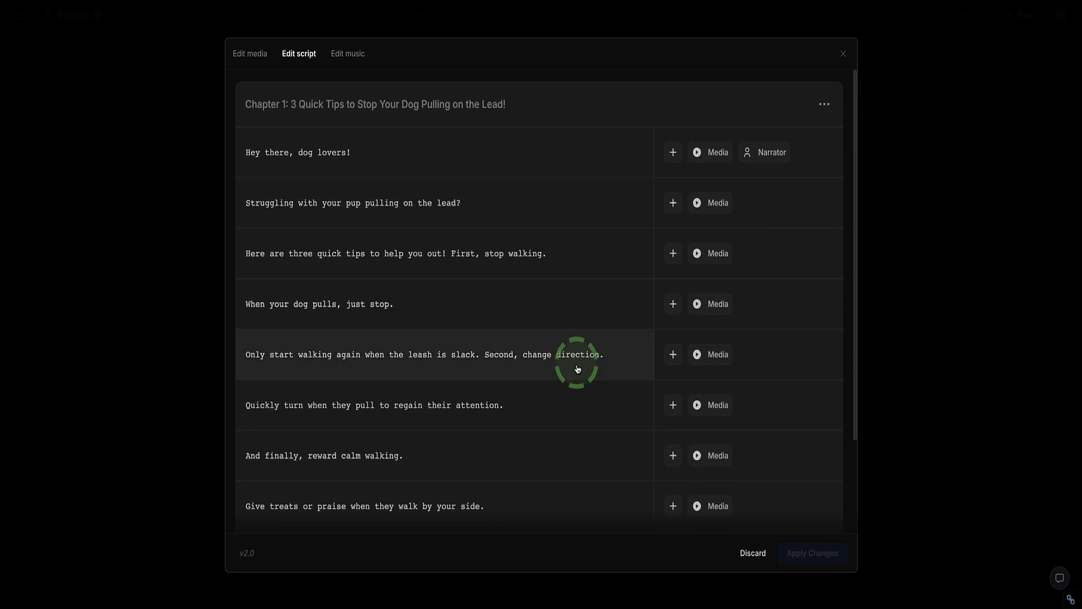
left_click(340, 56)
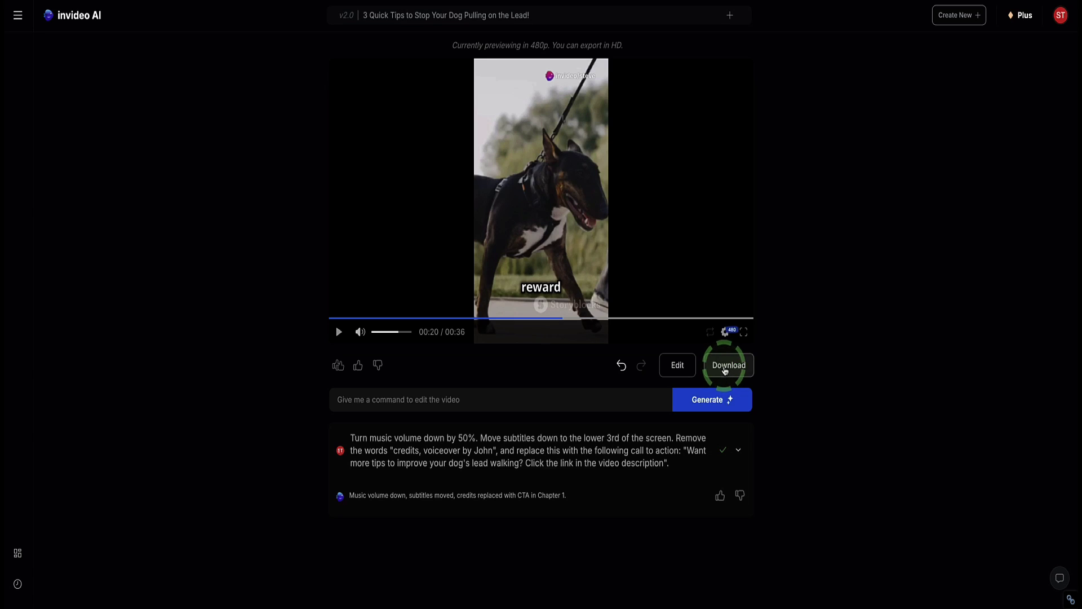
Step: Open the Download Settings dialog for the 36-second dog-lead Short
left_click(724, 365)
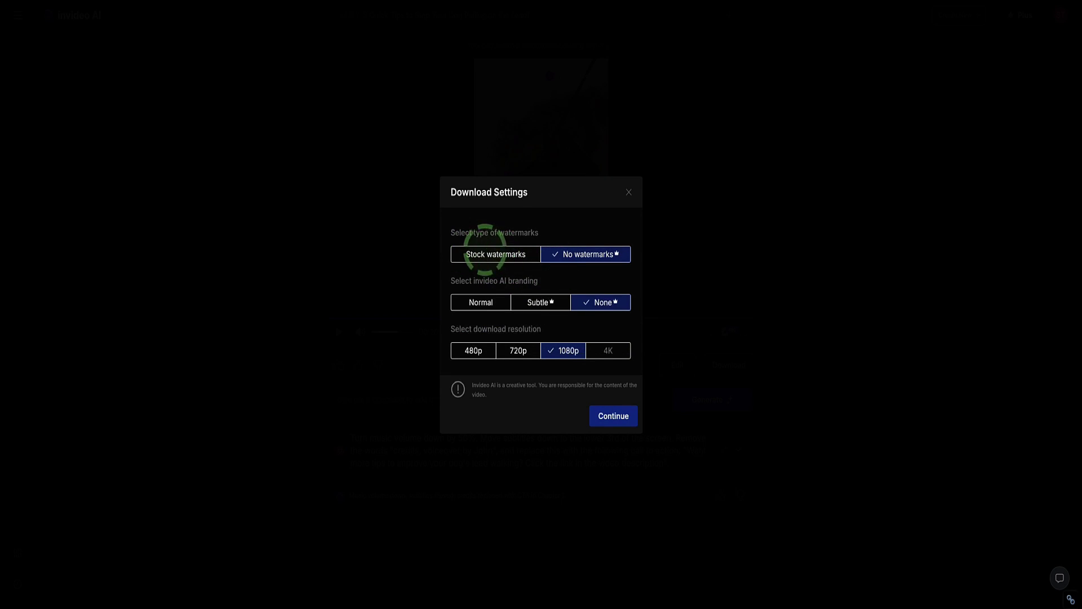